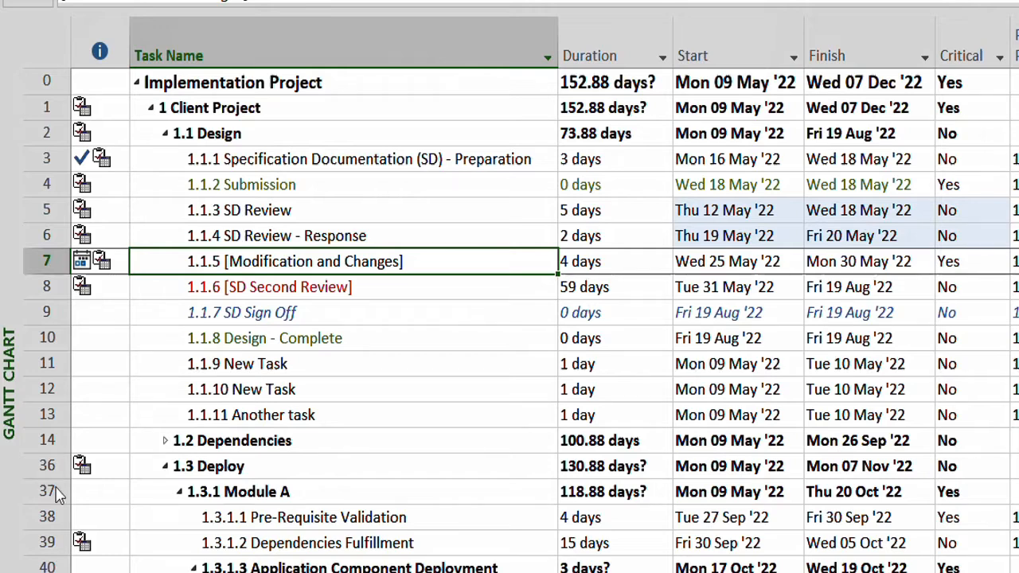
Examine the Design summary task's duration, start and finish dates against those of its Specification Documentation (SD) - Preparation subtask
{"action": "left_click", "coordinate": [302, 128]}
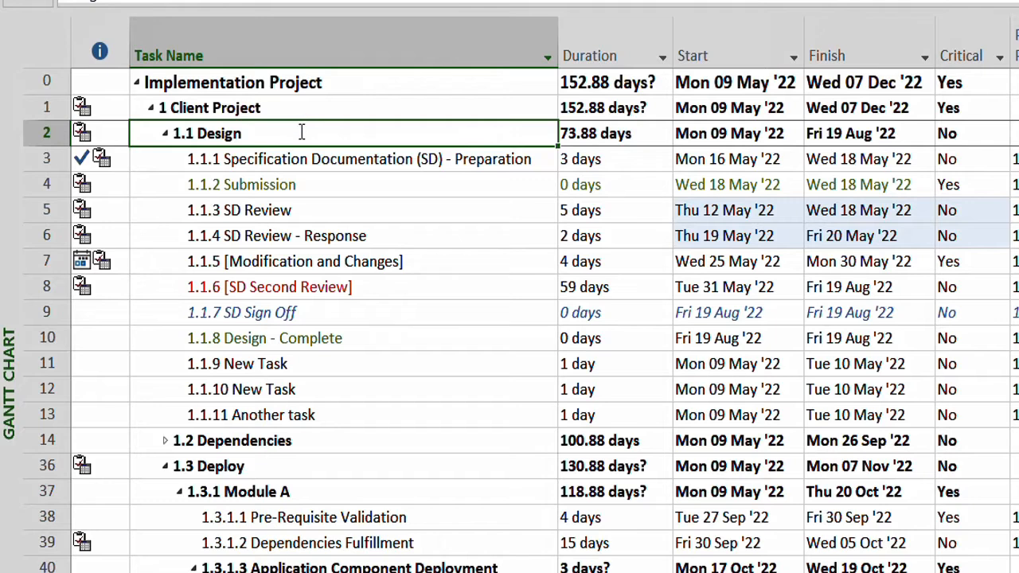
{"action": "left_click", "coordinate": [311, 160]}
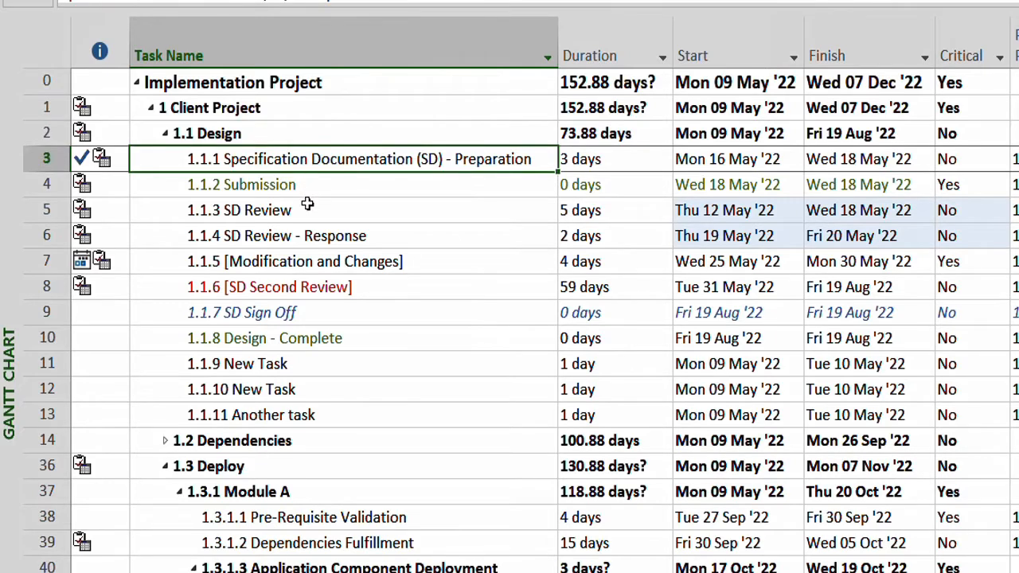
{"action": "left_click", "coordinate": [288, 135]}
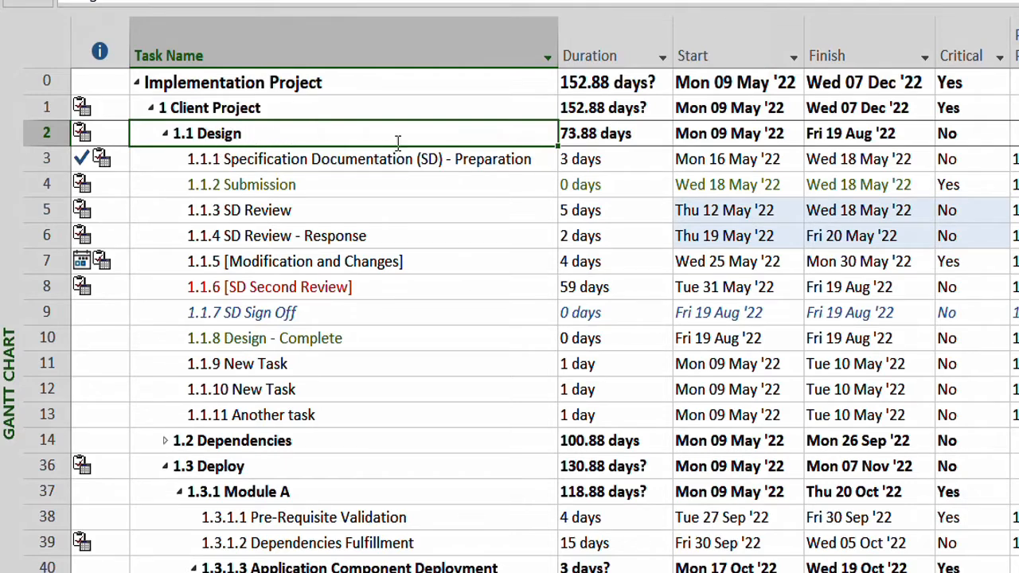
{"action": "left_click", "coordinate": [605, 135]}
{"action": "left_click", "coordinate": [730, 135]}
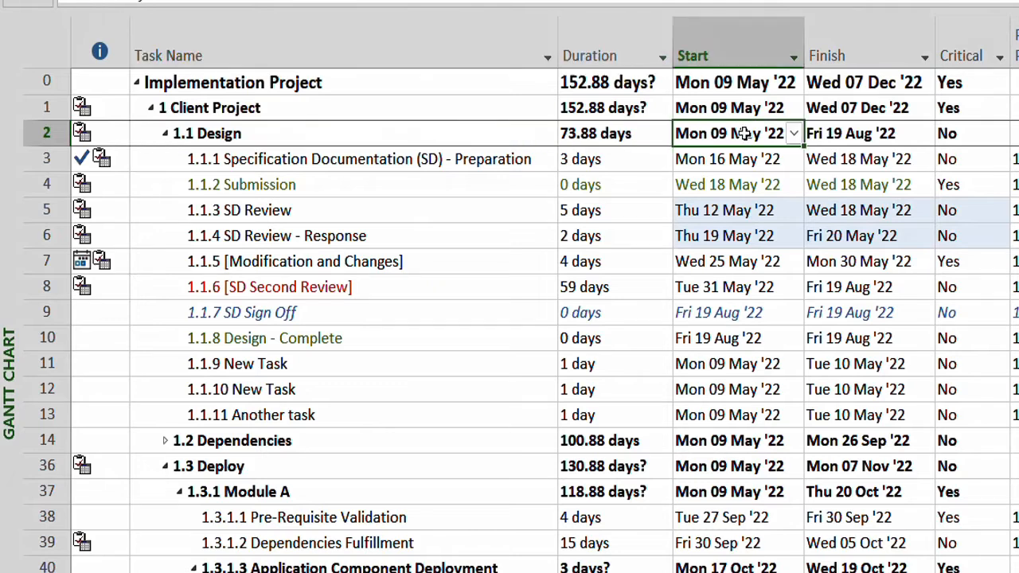
{"action": "left_click", "coordinate": [874, 136]}
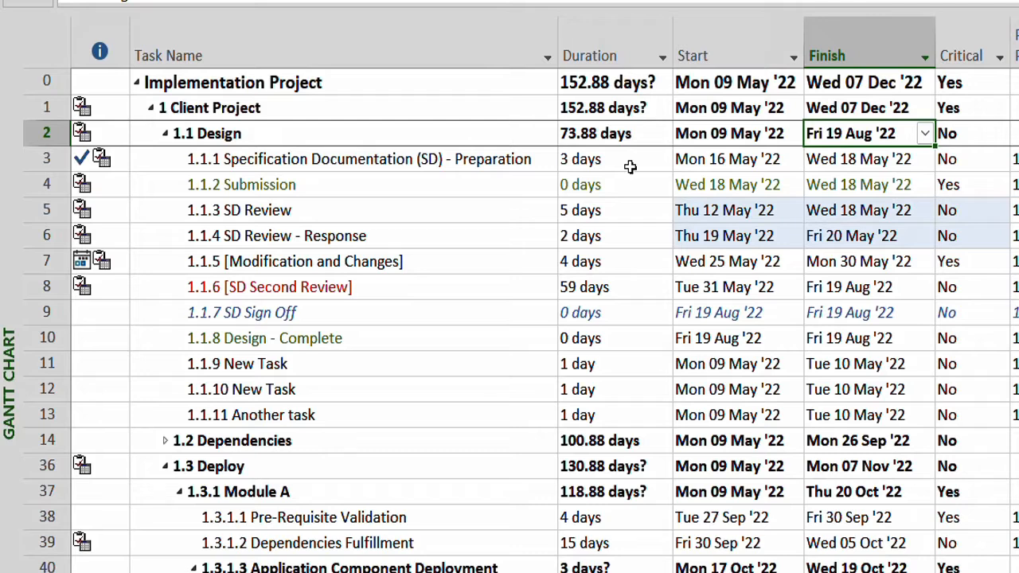
{"action": "left_click", "coordinate": [629, 163]}
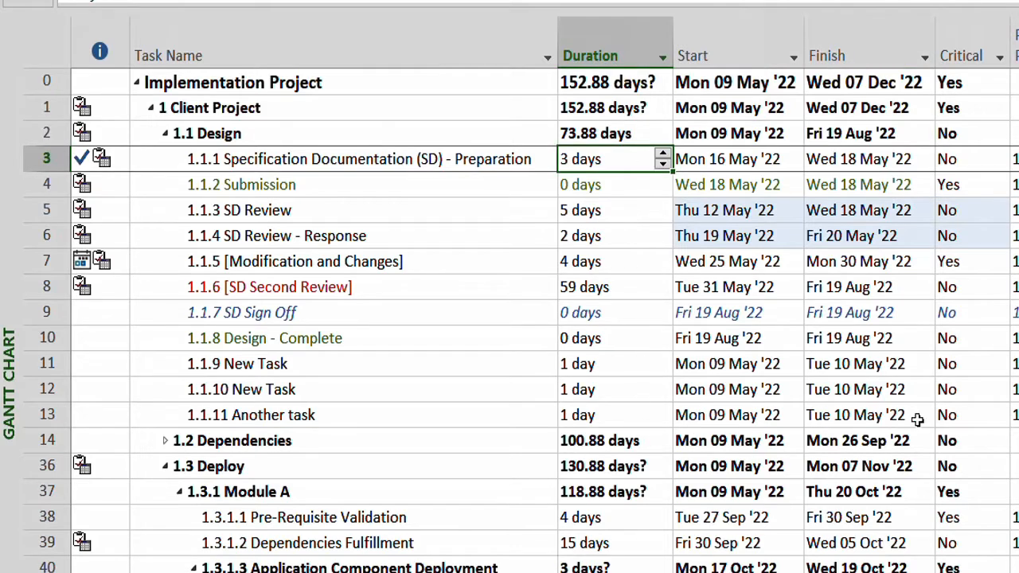
{"action": "left_click", "coordinate": [290, 159]}
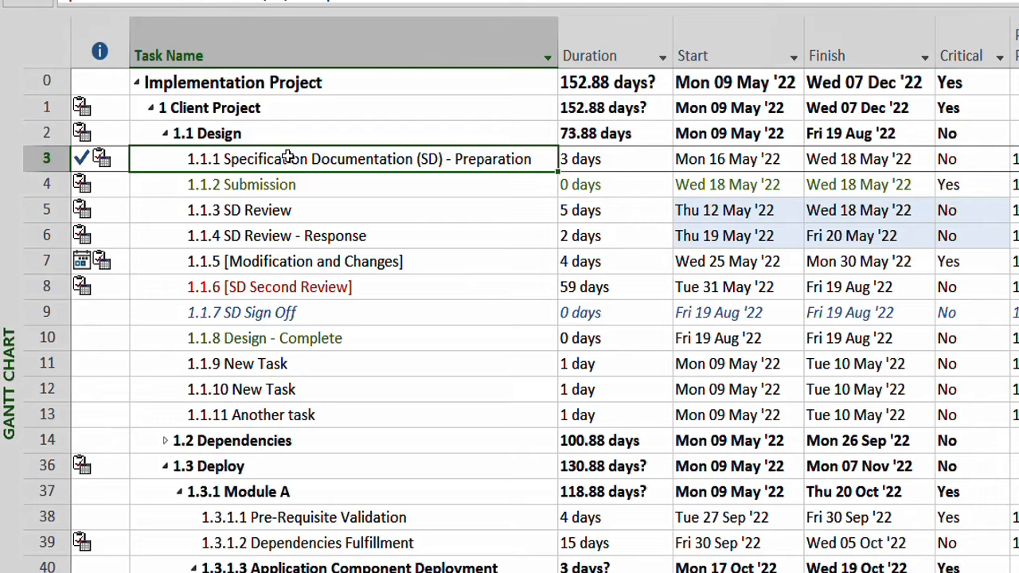
{"action": "left_click", "coordinate": [278, 136]}
{"action": "left_click", "coordinate": [289, 163]}
Delete the Specification Documentation (SD) - Preparation subtask despite its reported progress, and undo the deletion
{"action": "right_click", "coordinate": [47, 158]}
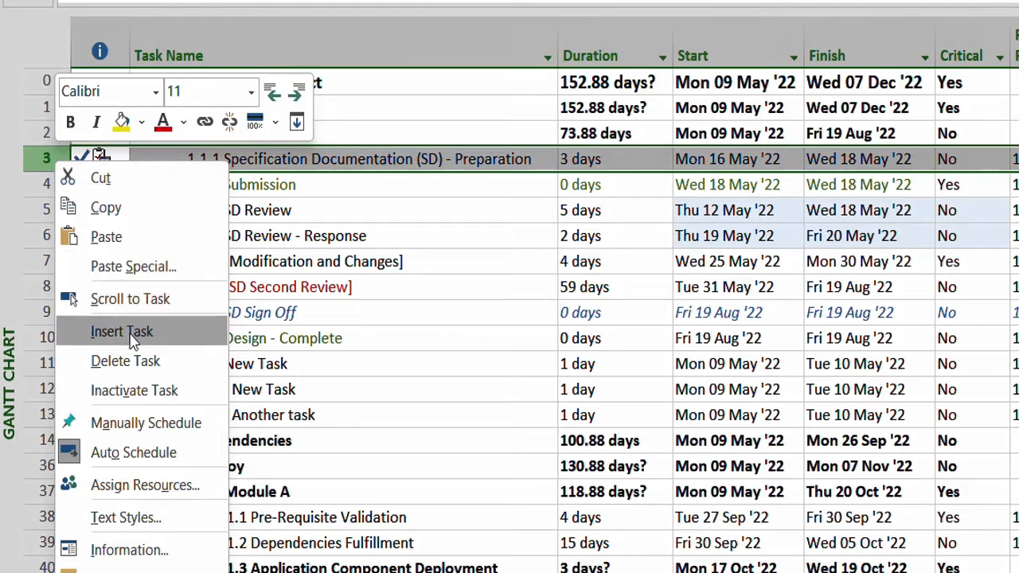
{"action": "left_click", "coordinate": [131, 370]}
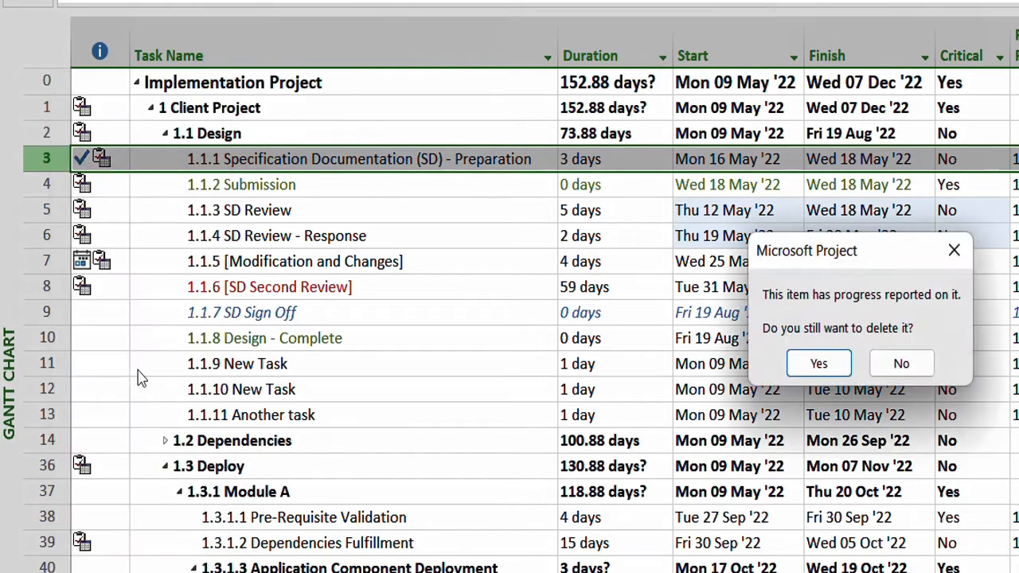
{"action": "left_click", "coordinate": [820, 362]}
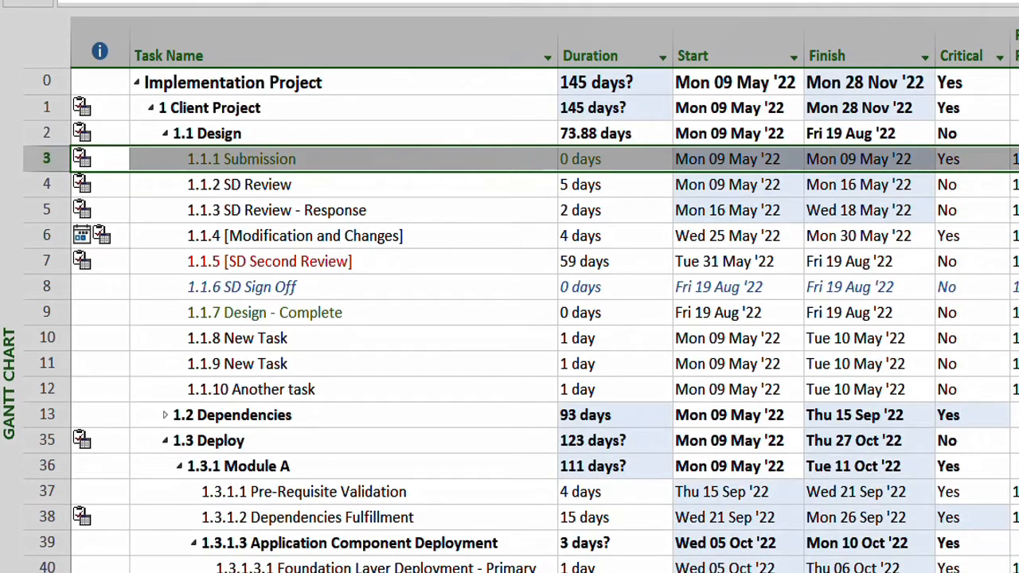
{"action": "key", "text": "ctrl+z"}
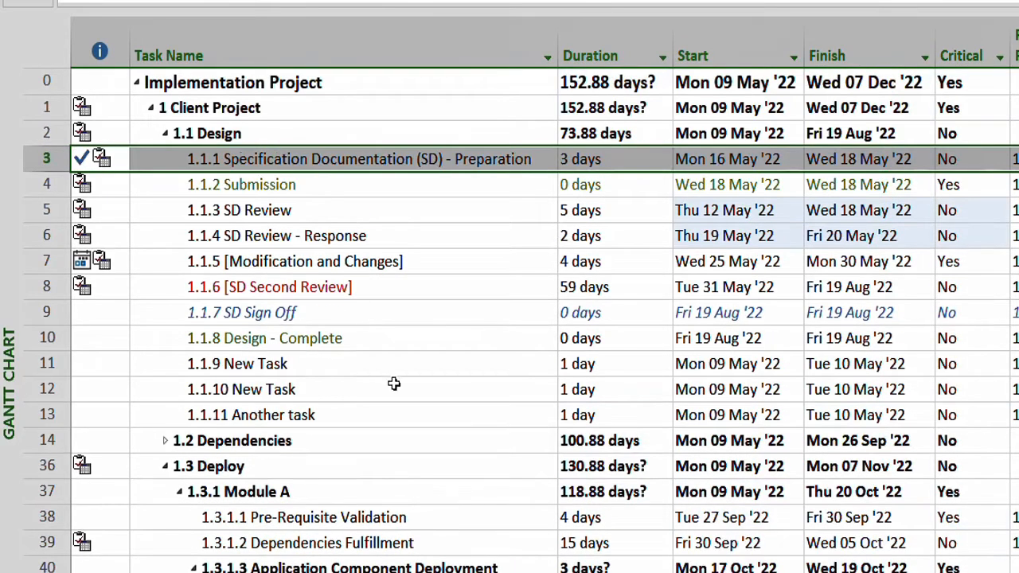
{"action": "left_click", "coordinate": [502, 355]}
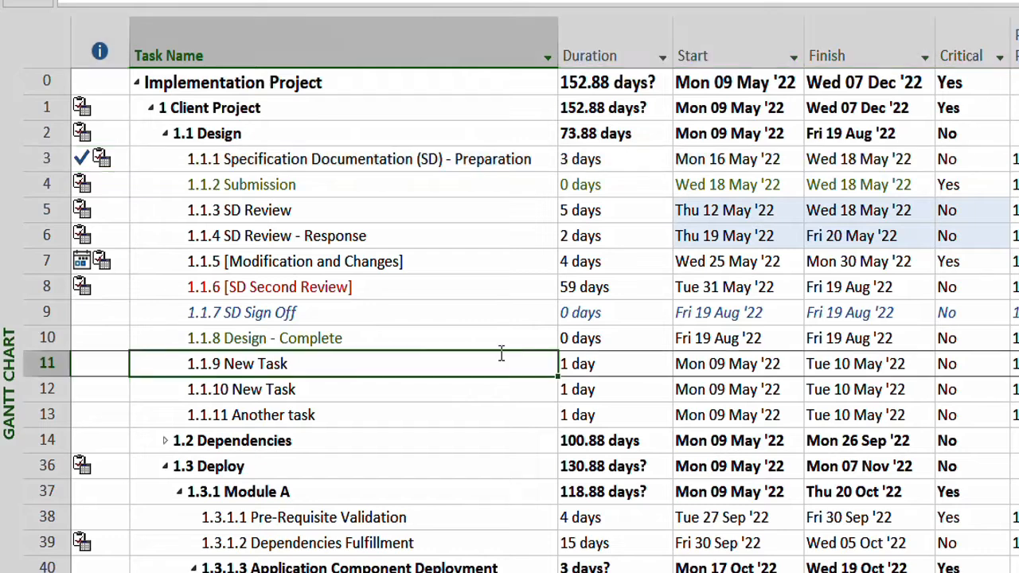
Try to delete the Design summary task, and cancel instead of removing its subtasks
{"action": "right_click", "coordinate": [48, 135]}
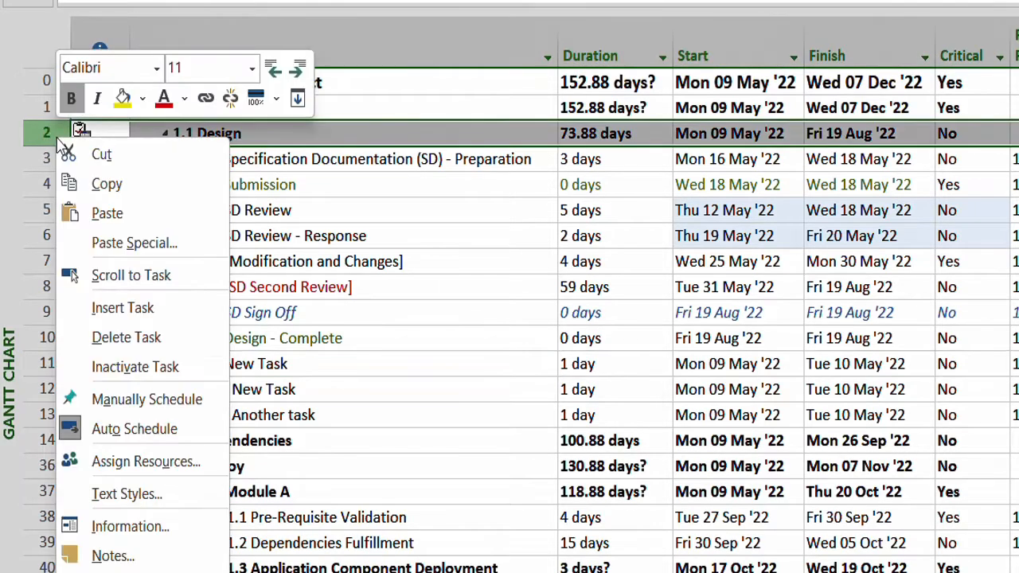
{"action": "left_click", "coordinate": [149, 338]}
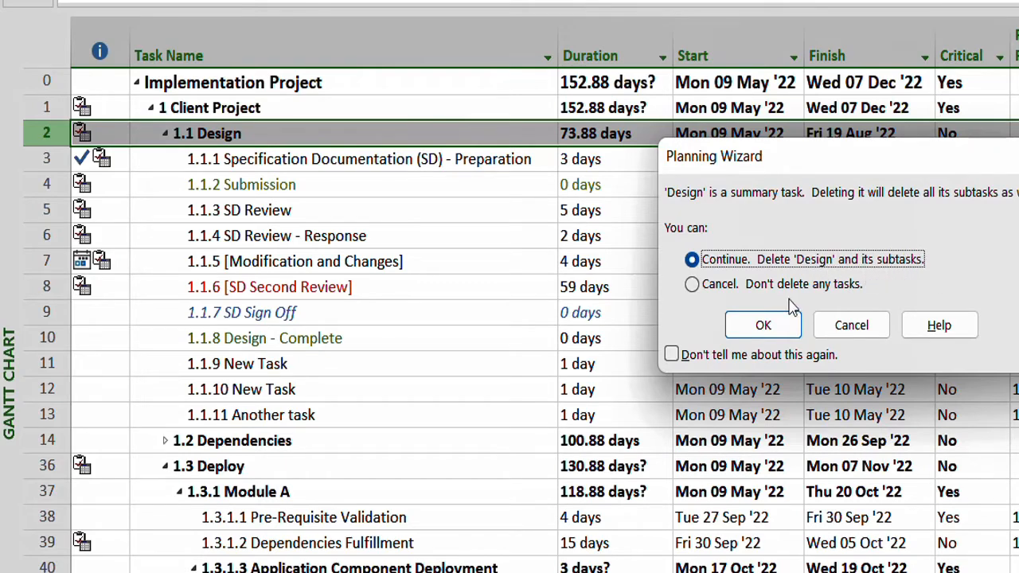
{"action": "left_click", "coordinate": [837, 331]}
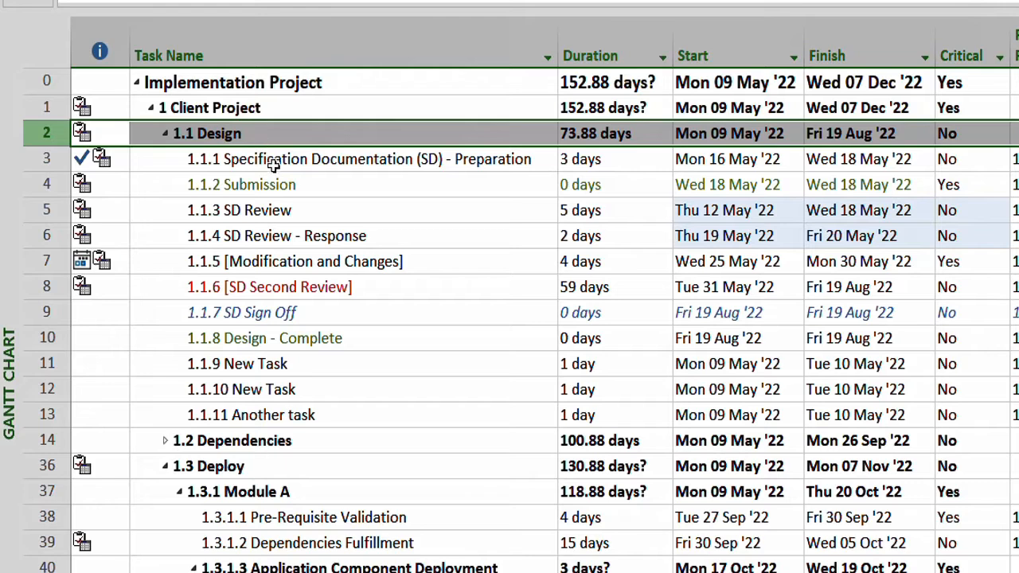
Outdent all Design subtasks by one level, from Specification Documentation (SD) - Preparation through Another task
{"action": "left_click", "coordinate": [267, 160]}
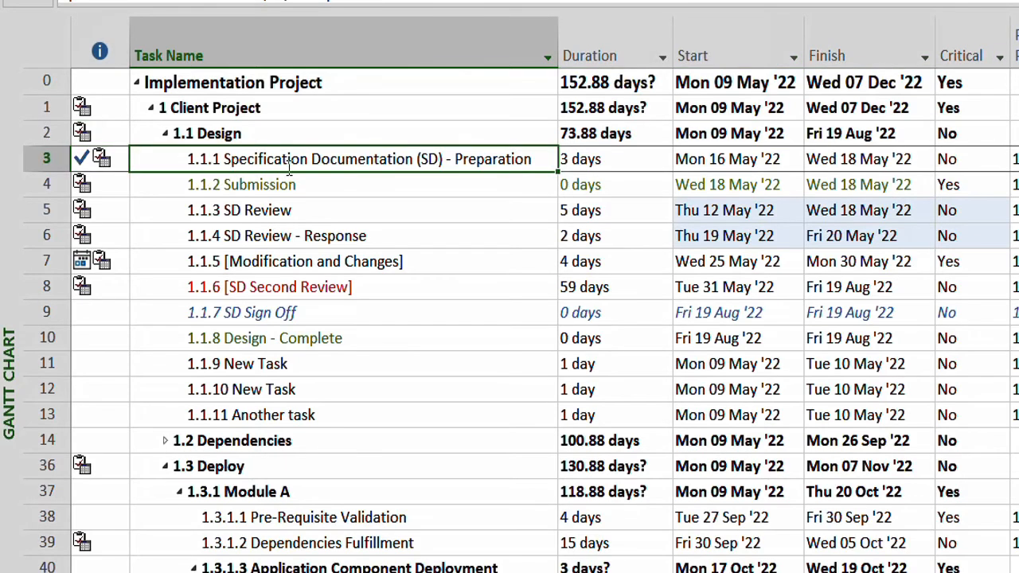
{"action": "left_click", "coordinate": [262, 415]}
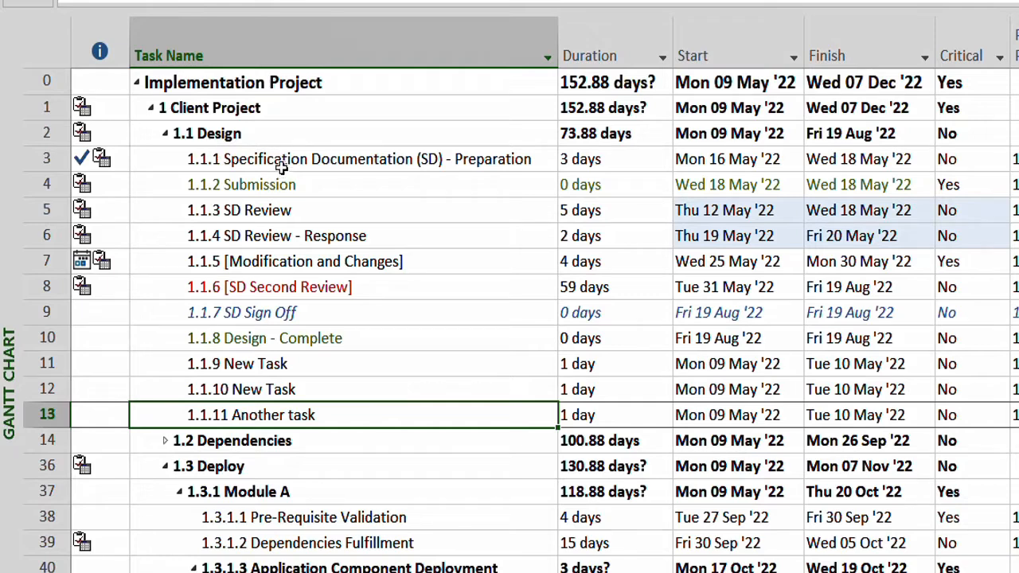
{"action": "left_click_drag", "start_coordinate": [271, 158], "coordinate": [275, 411]}
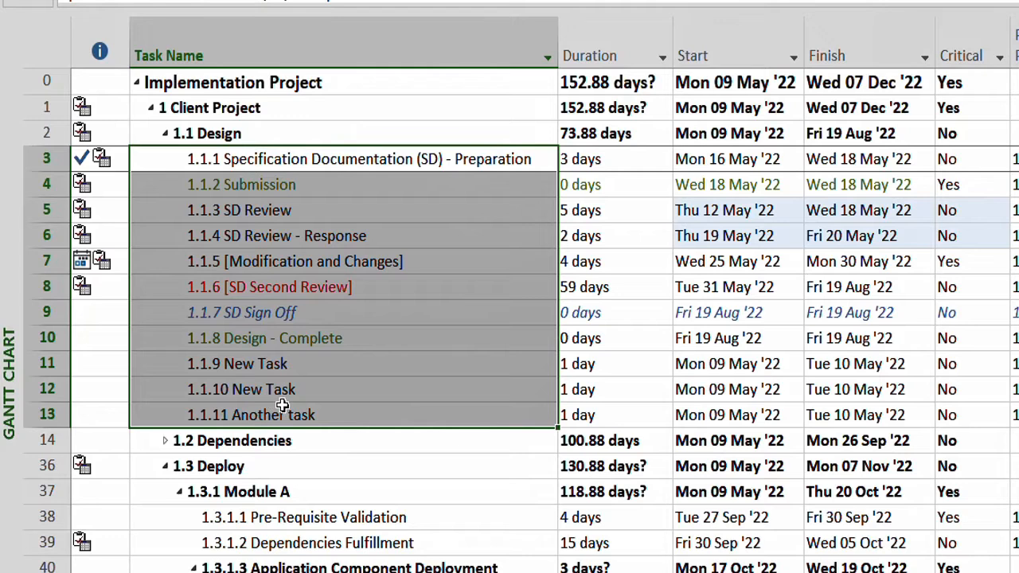
{"action": "left_click", "coordinate": [248, 133]}
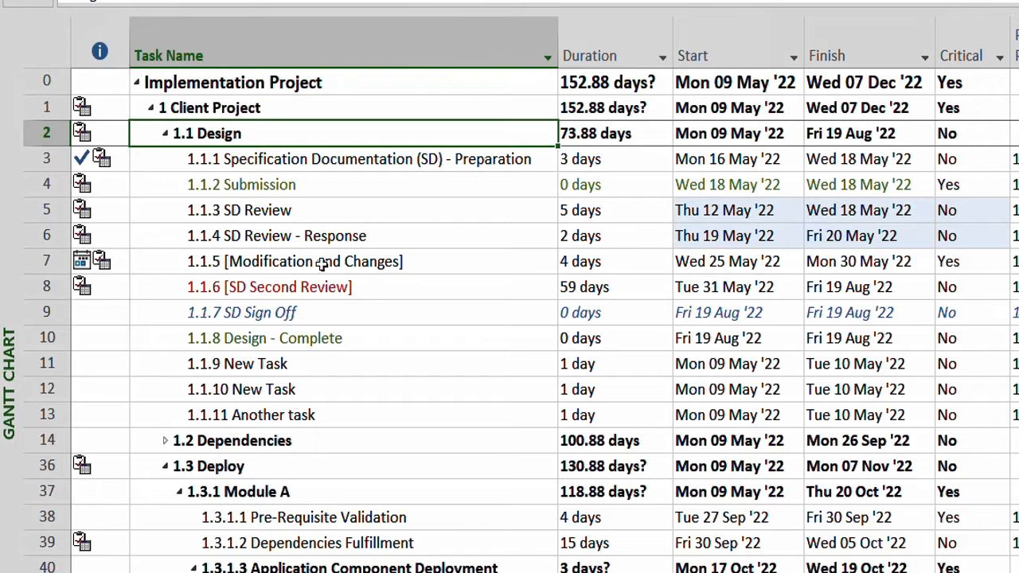
{"action": "left_click", "coordinate": [46, 157]}
{"action": "left_click_drag", "start_coordinate": [48, 168], "coordinate": [54, 413]}
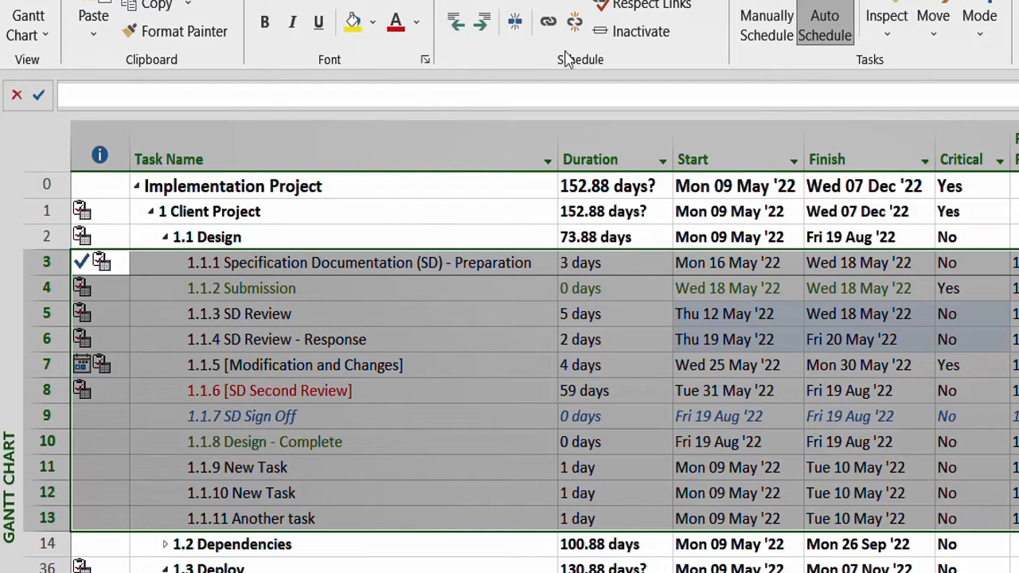
{"action": "left_click", "coordinate": [452, 25]}
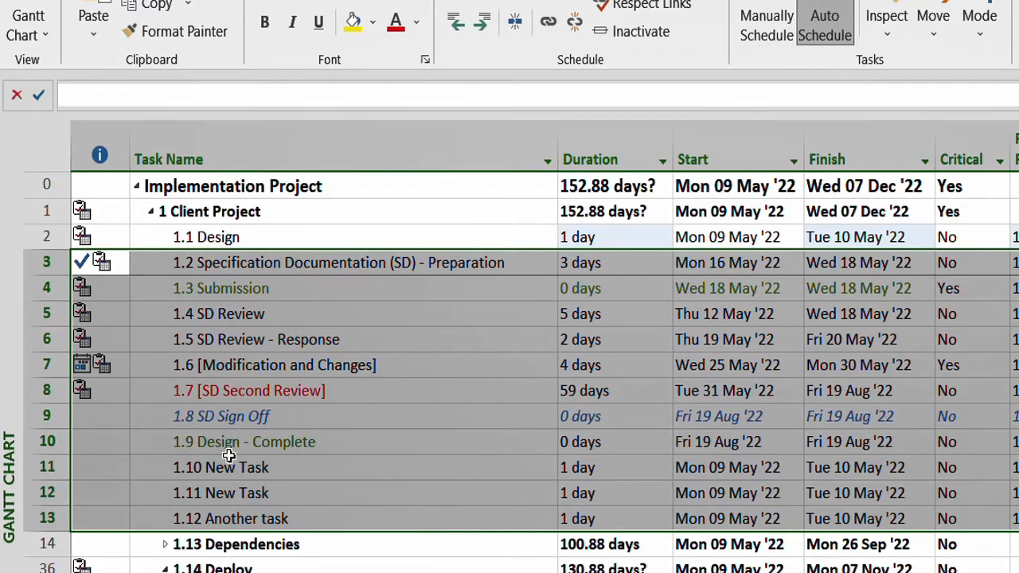
Delete only the Design task directly under Client Project, accepting the loss of its reported progress
{"action": "left_click", "coordinate": [218, 244]}
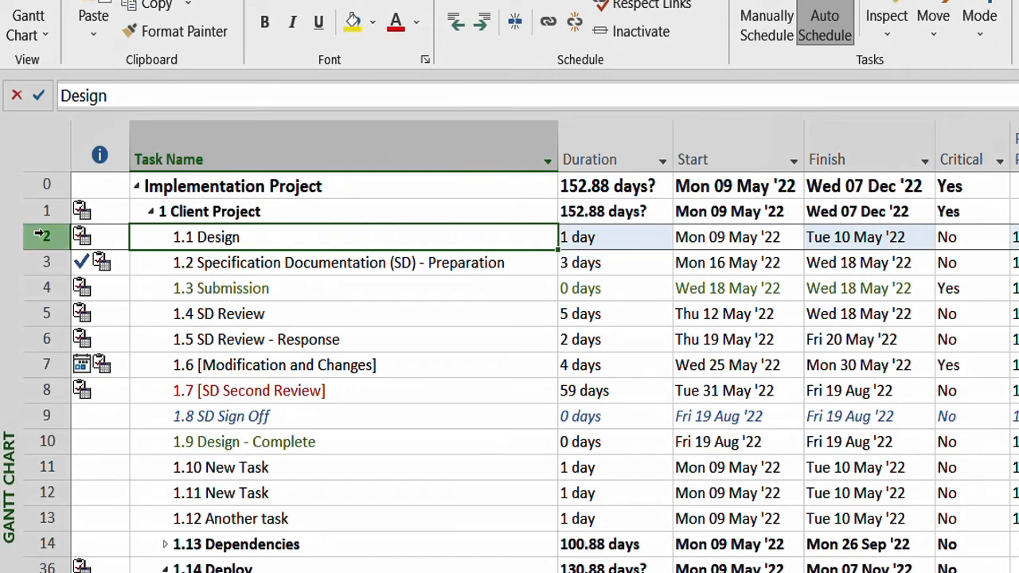
{"action": "left_click", "coordinate": [56, 238]}
{"action": "right_click", "coordinate": [55, 239]}
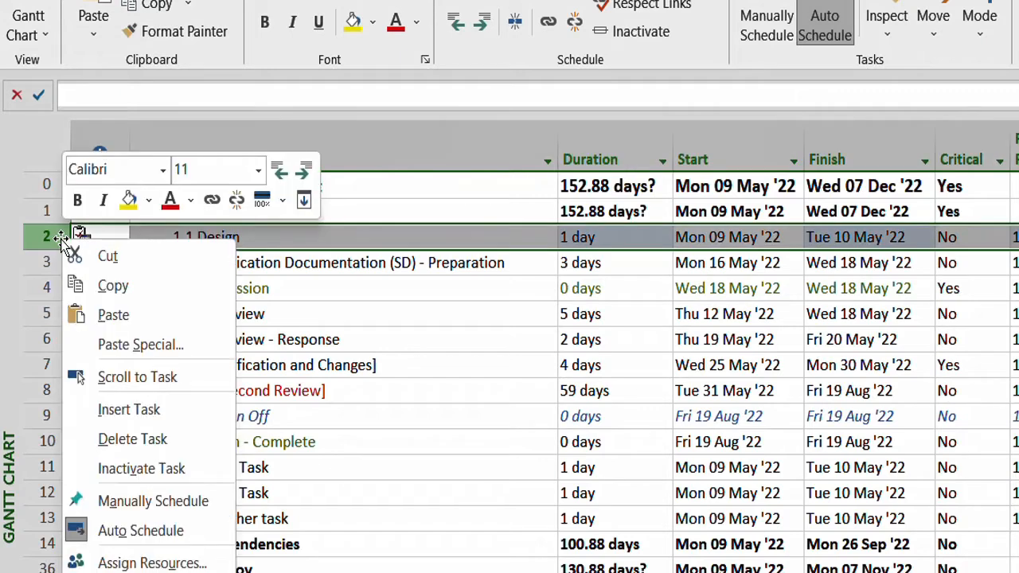
{"action": "left_click", "coordinate": [205, 440]}
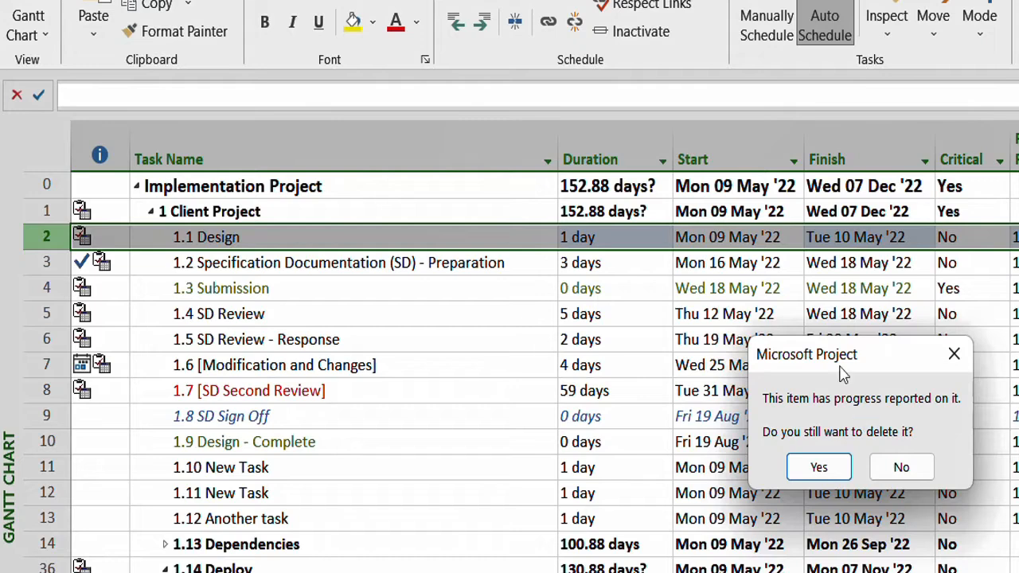
{"action": "left_click", "coordinate": [804, 470]}
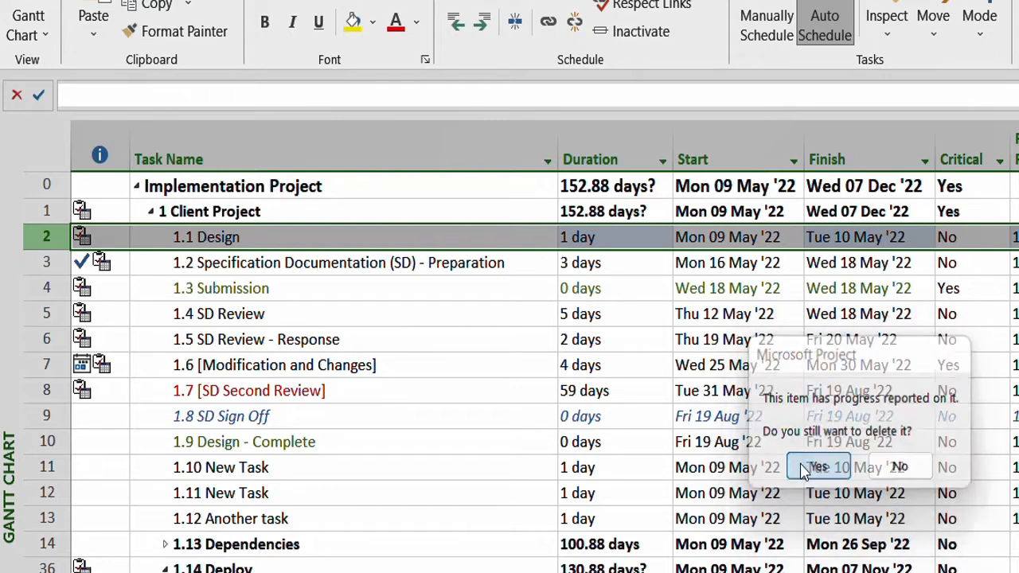